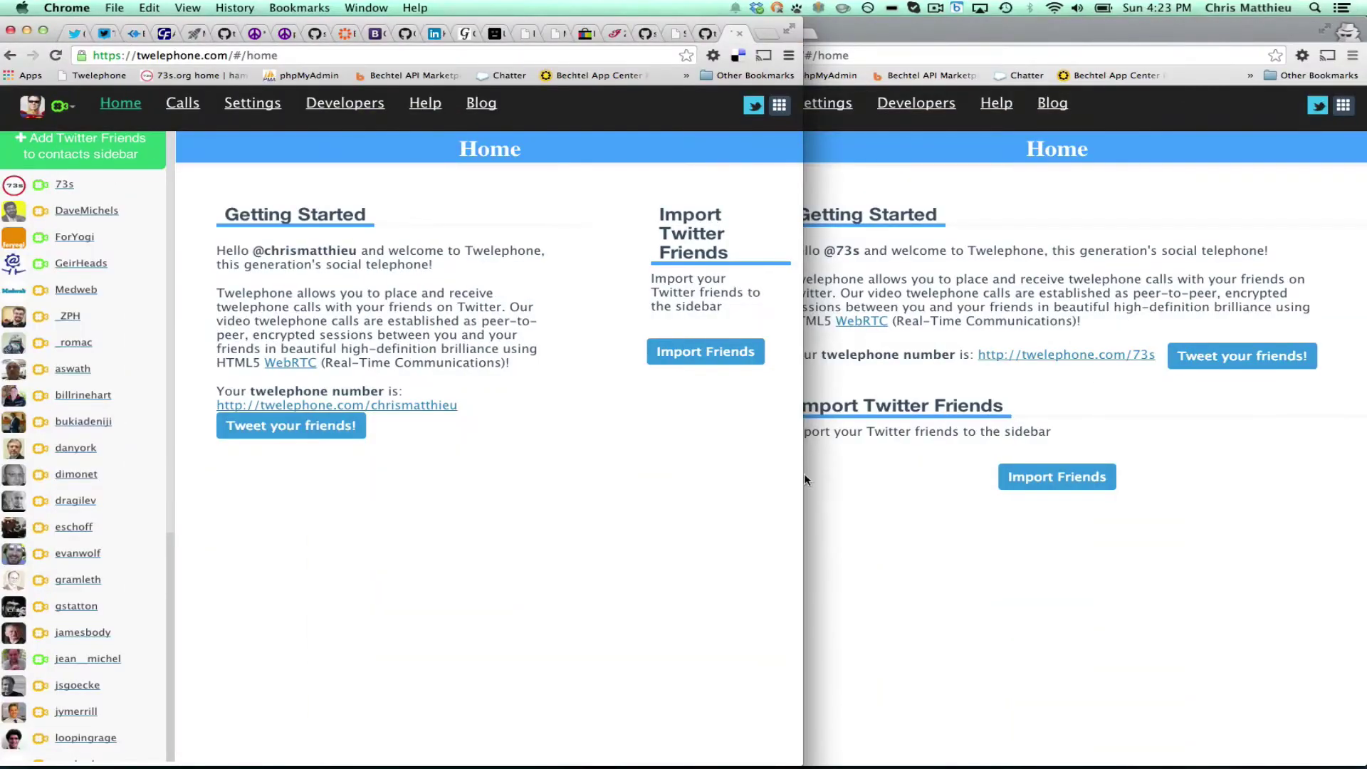
{"action": "left_click", "coordinate": [866, 483]}
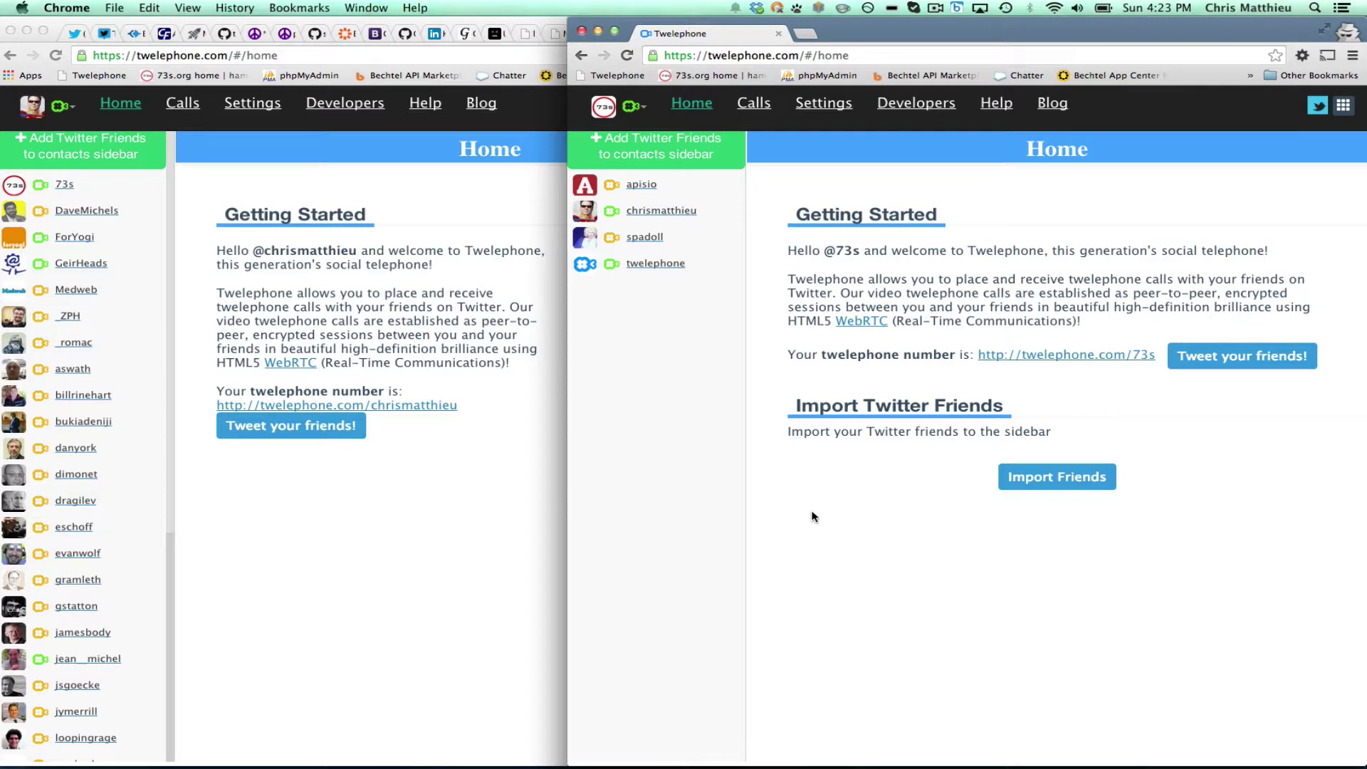
From 73s, open chrismatthieu's profile and video-call him, then view the receiving window.
{"action": "left_click", "coordinate": [660, 211]}
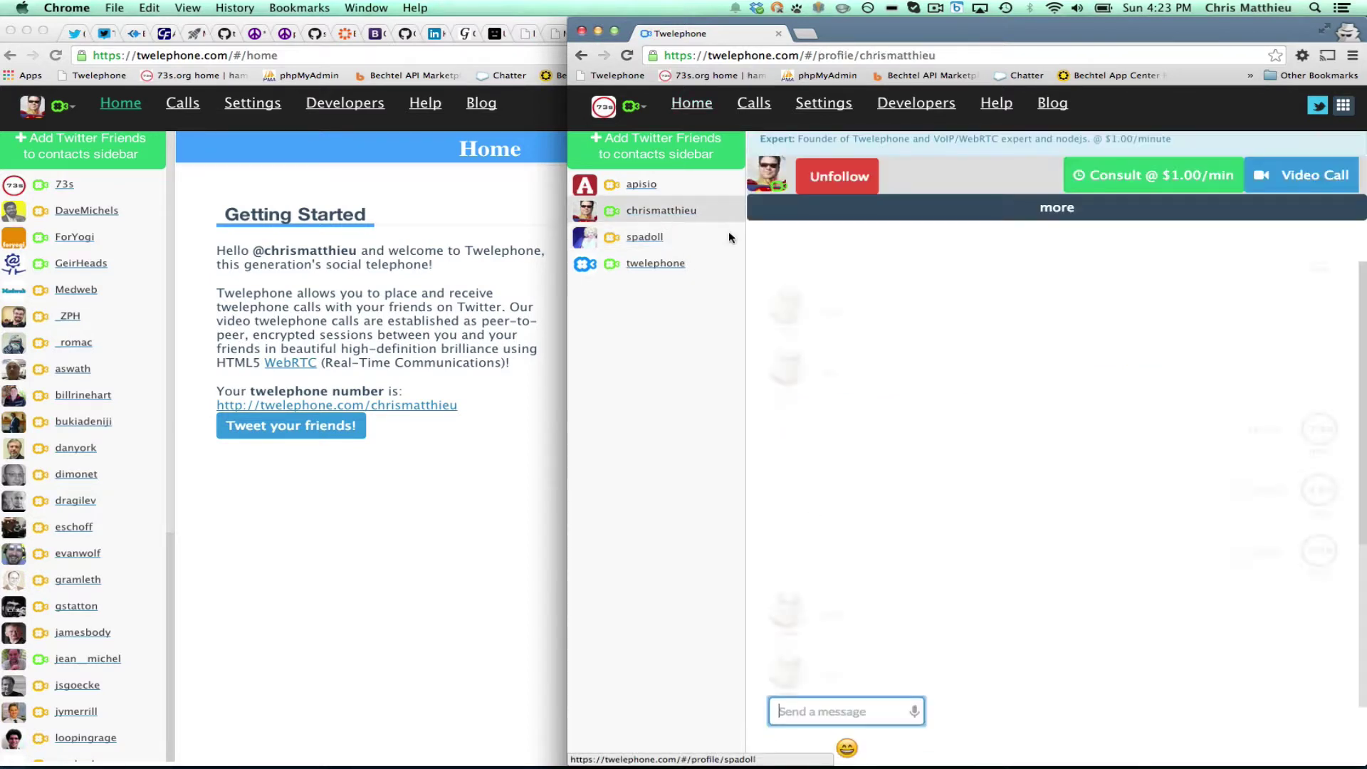
{"action": "left_click", "coordinate": [1321, 177]}
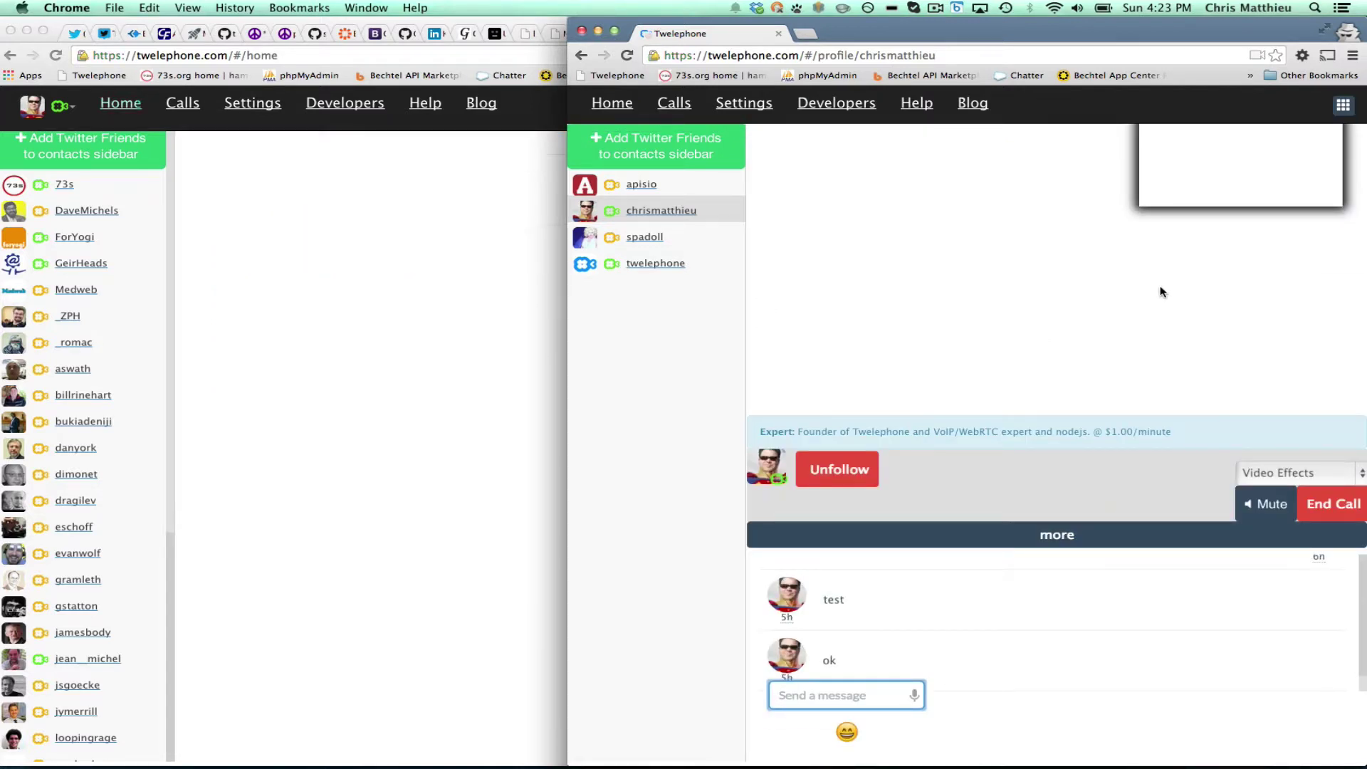
{"action": "left_click", "coordinate": [423, 395]}
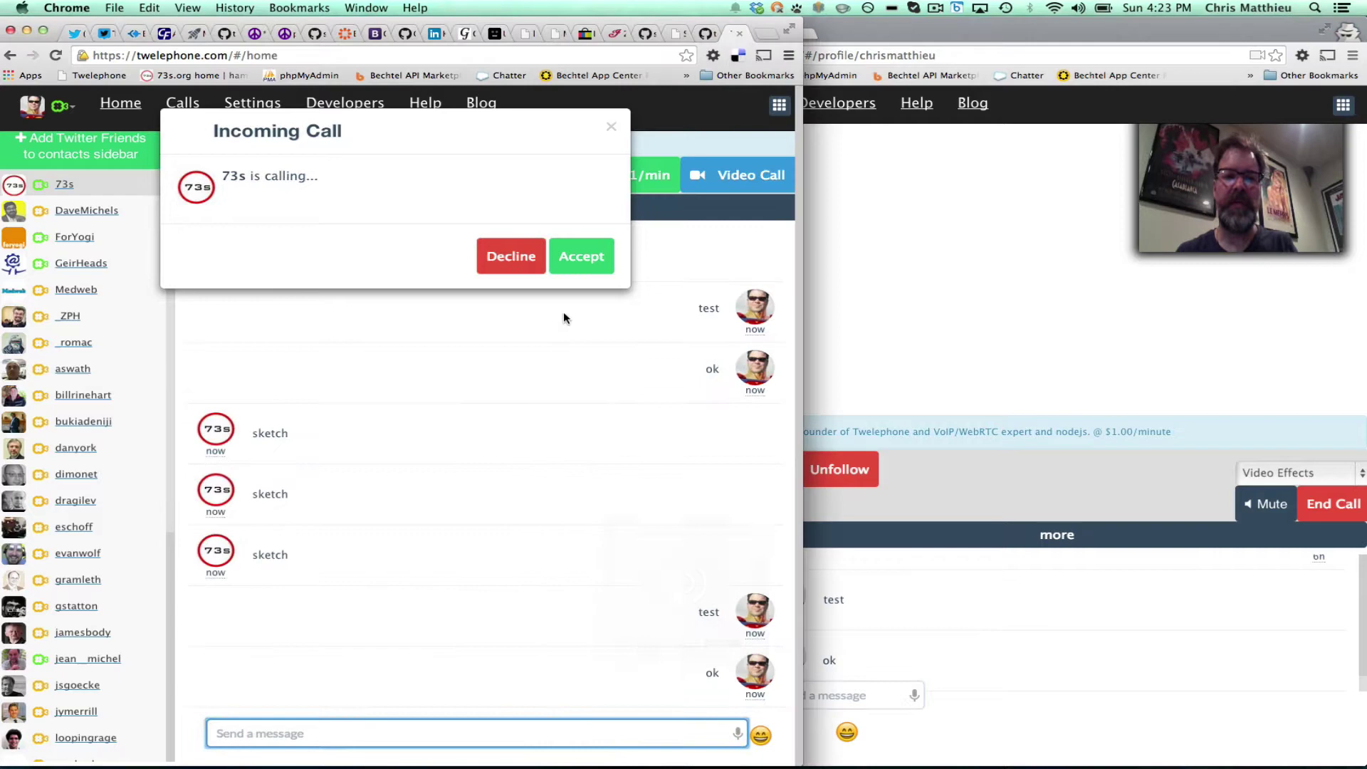
Accept 73s's incoming video call in the chrismatthieu window.
{"action": "left_click", "coordinate": [582, 258]}
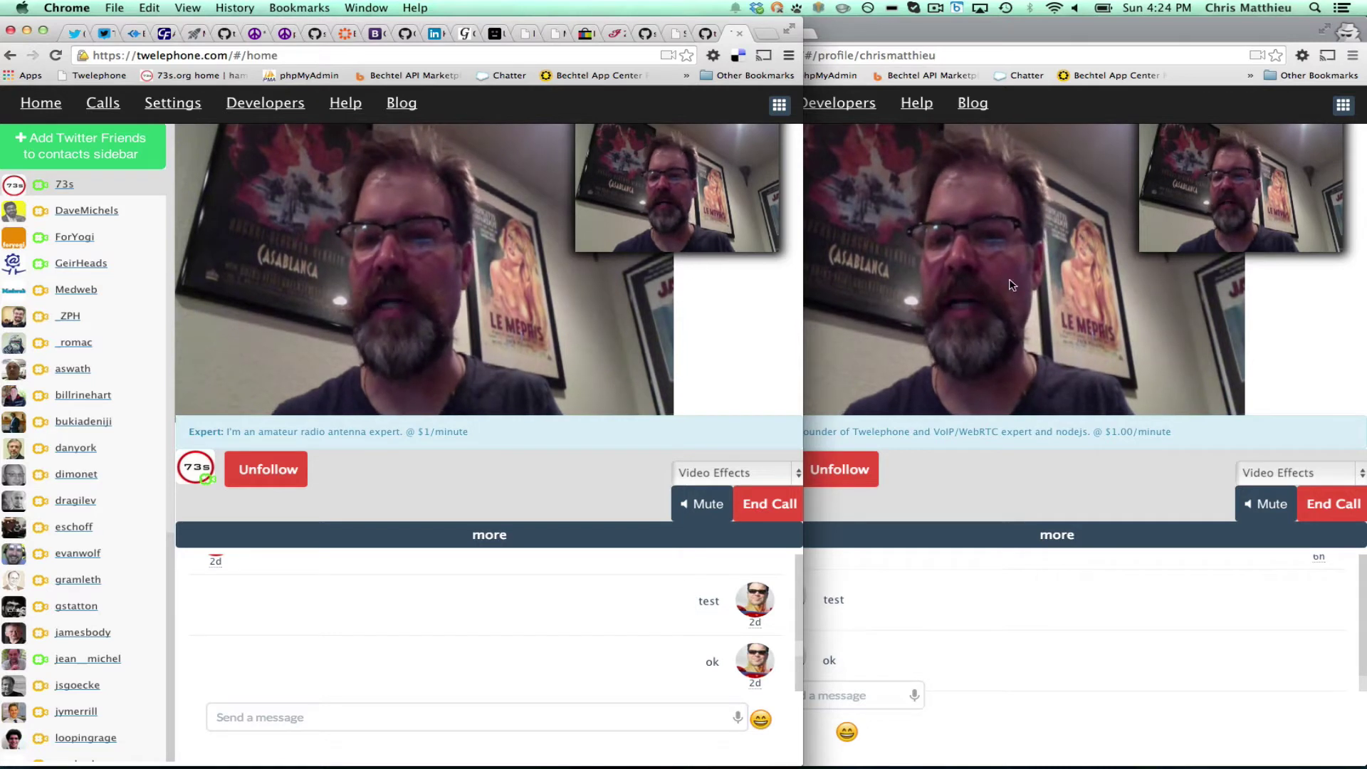
Apply the sepia video effect to the live call.
{"action": "left_click", "coordinate": [705, 474]}
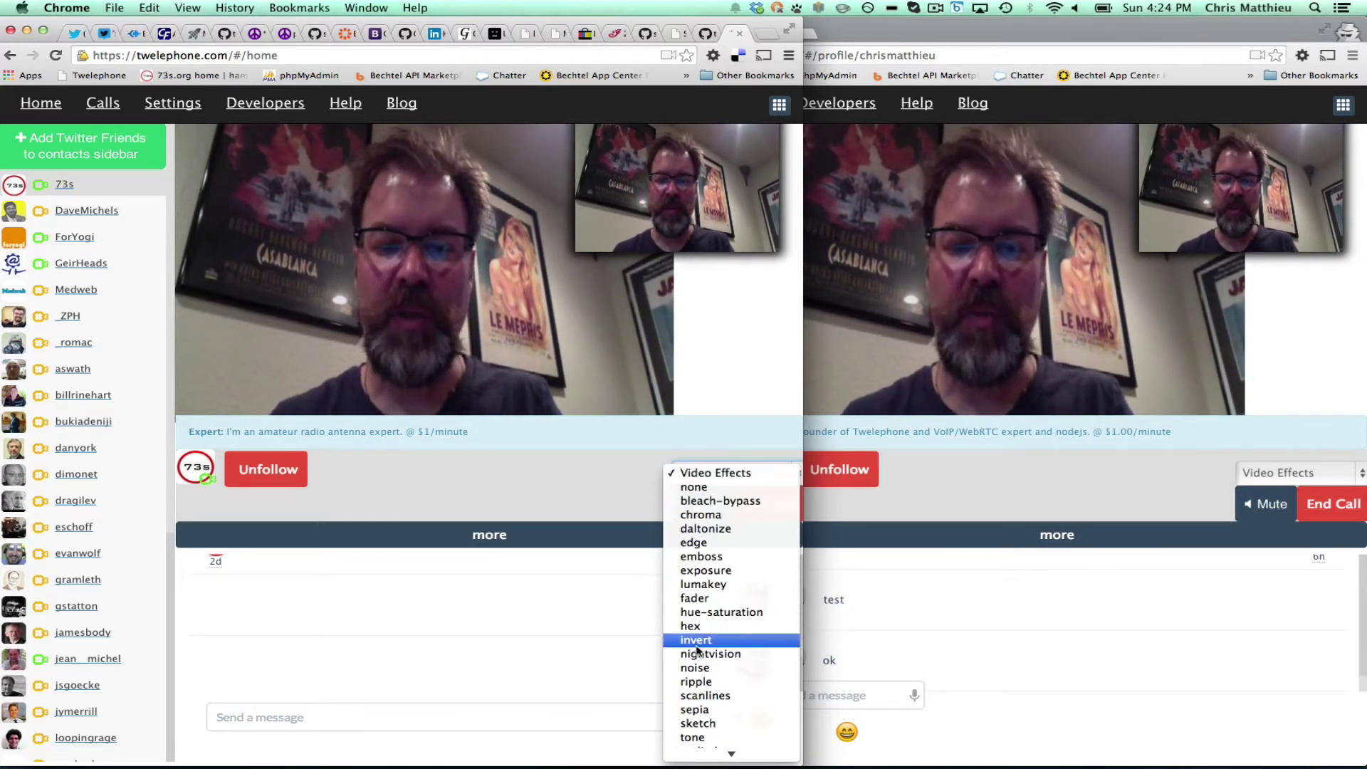
{"action": "left_click", "coordinate": [696, 710]}
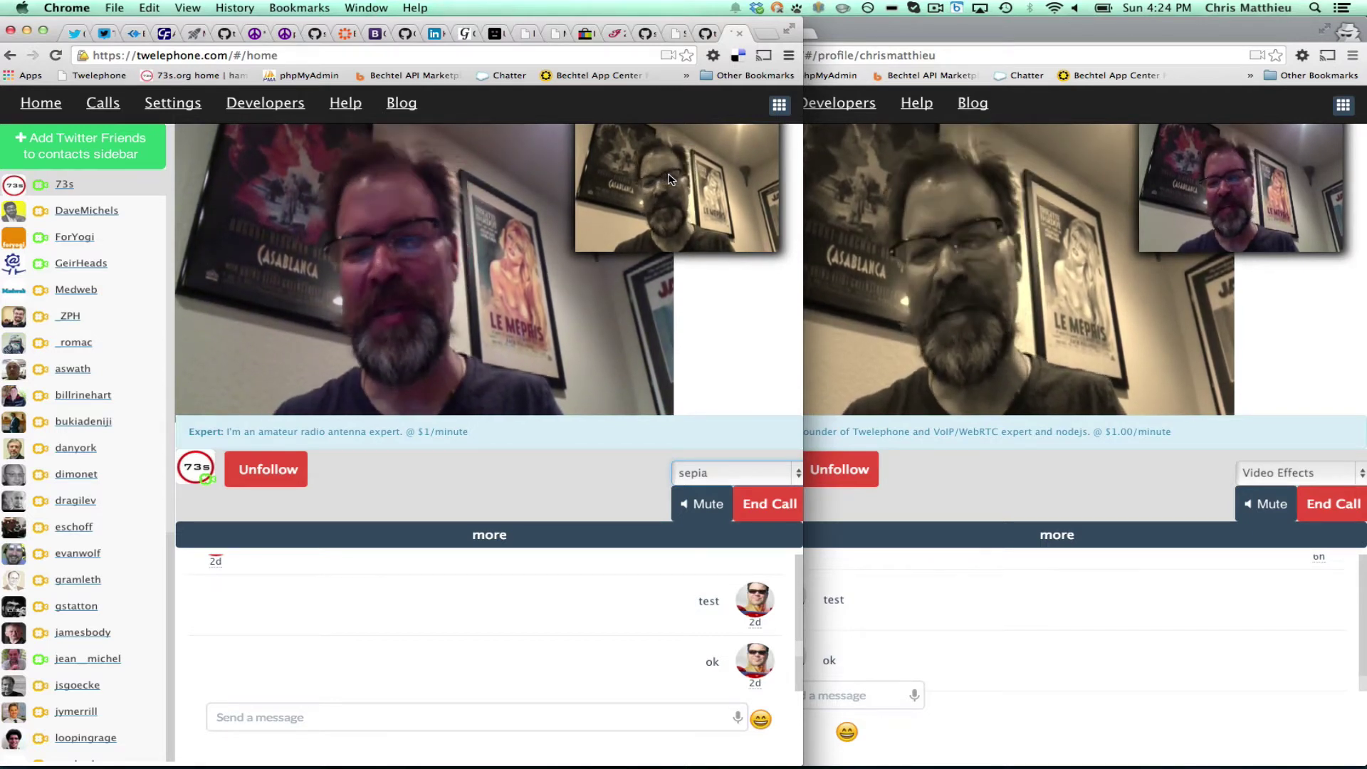
{"action": "left_click", "coordinate": [701, 472]}
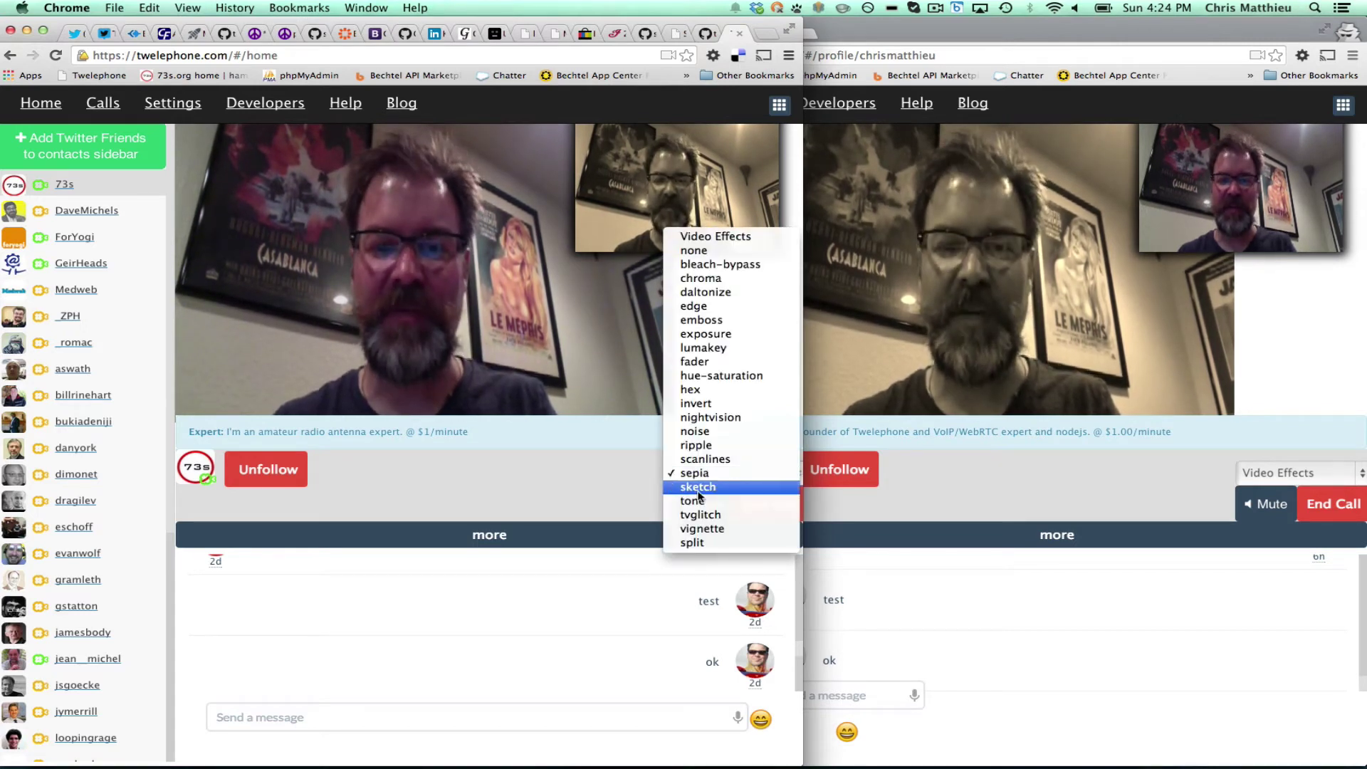
Switch the call's video effect to nightvision, then to tvglitch.
{"action": "left_click", "coordinate": [715, 418]}
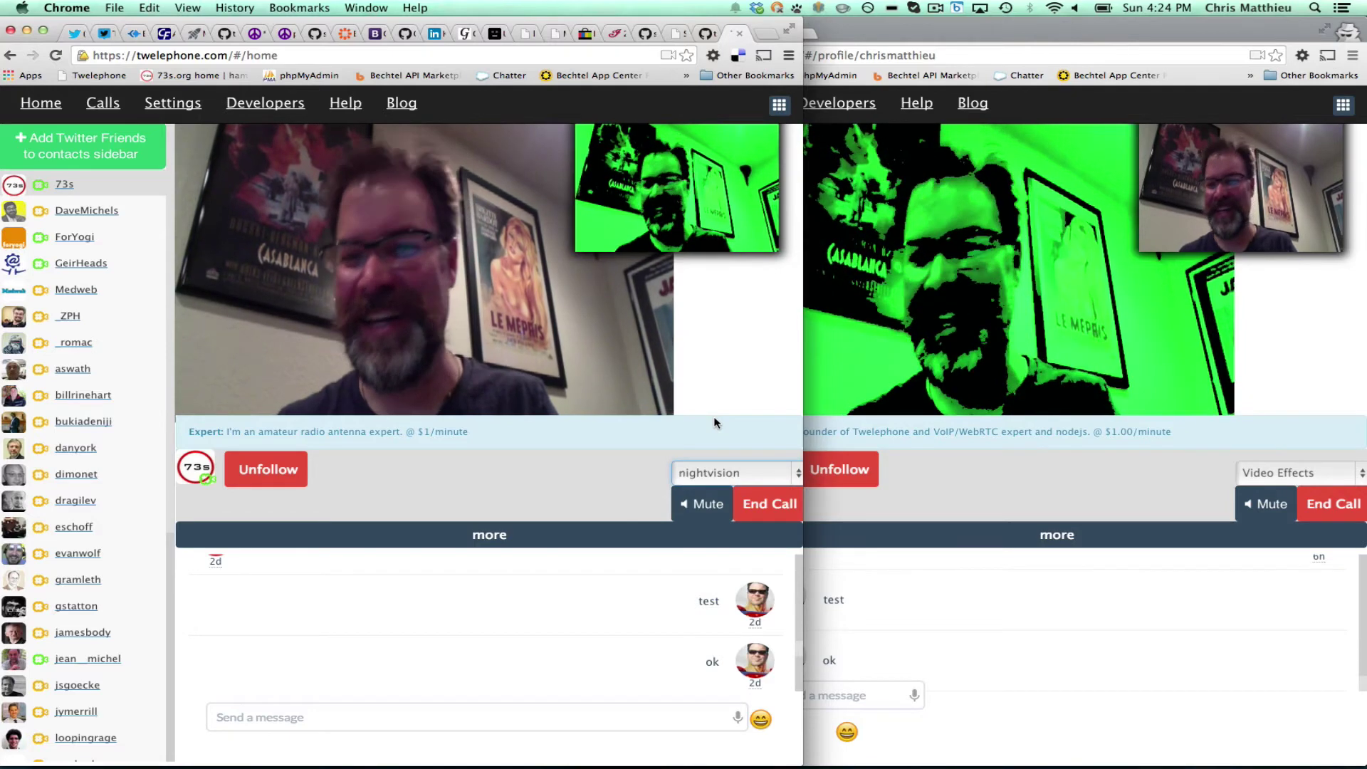
{"action": "left_click", "coordinate": [706, 472]}
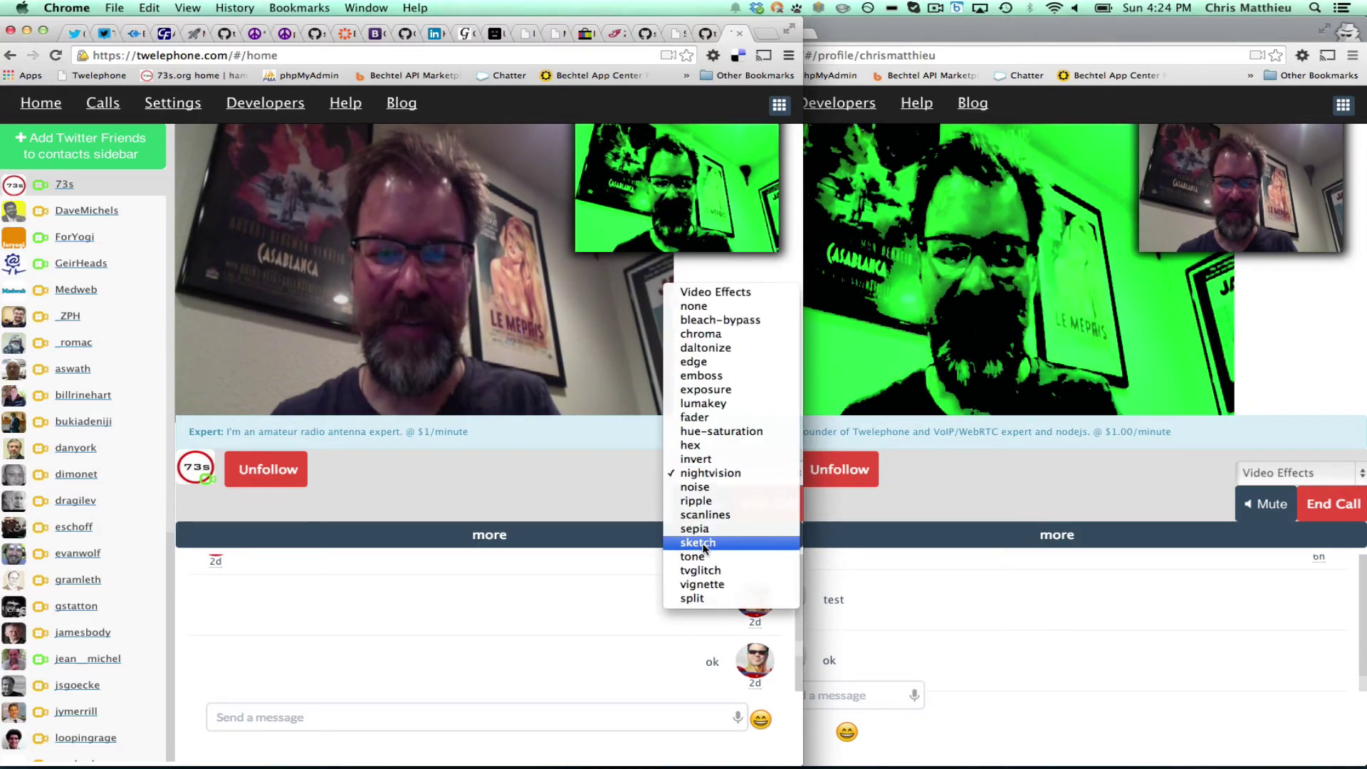
{"action": "left_click", "coordinate": [700, 574]}
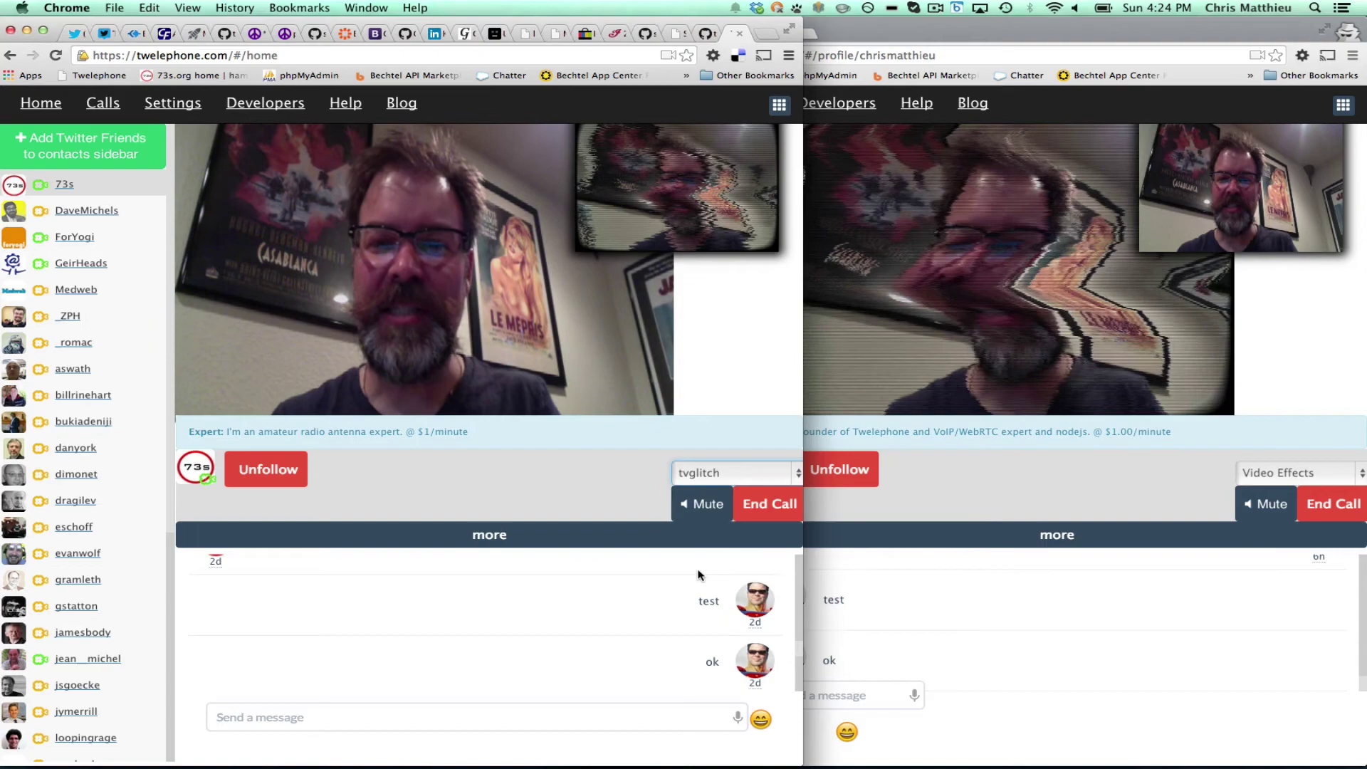
{"action": "left_click", "coordinate": [711, 471]}
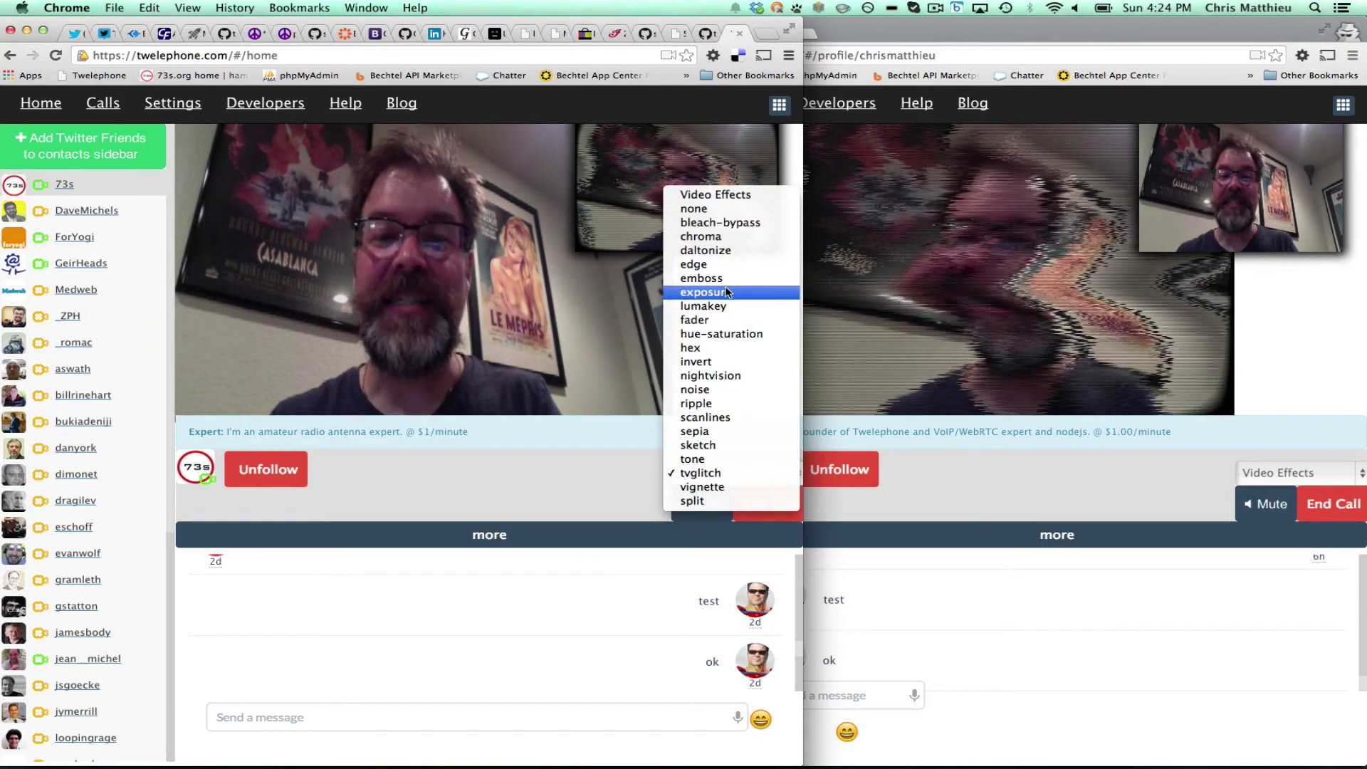
{"action": "left_click", "coordinate": [691, 446]}
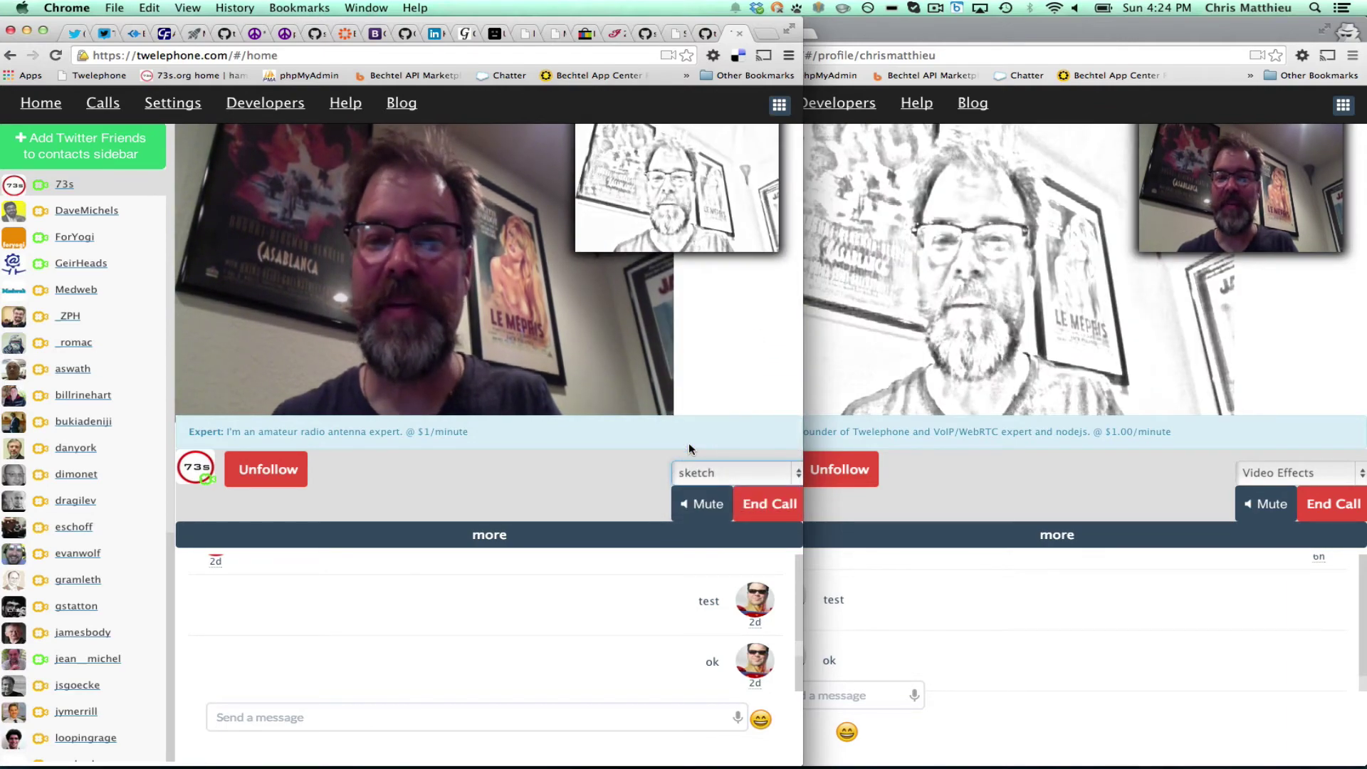